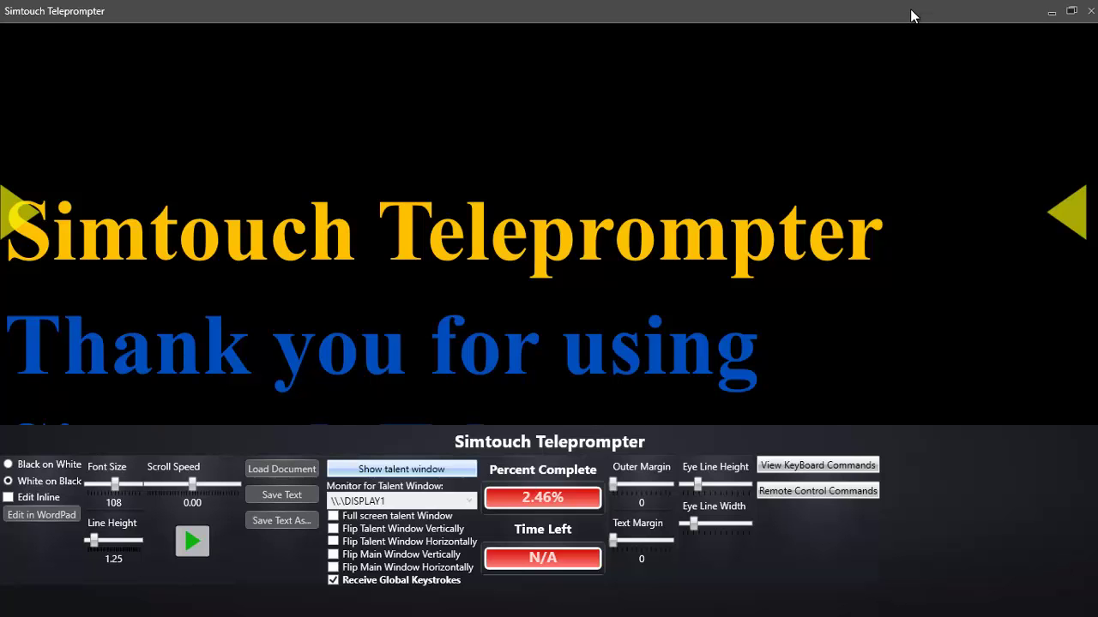
- Scroll the text briefly, then start the script scrolling upward at speed 1.00
{"action": "scroll", "coordinate": [828, 182], "scroll_direction": "down", "scroll_amount": 3}
{"action": "scroll", "coordinate": [828, 183], "scroll_direction": "up", "scroll_amount": 2}
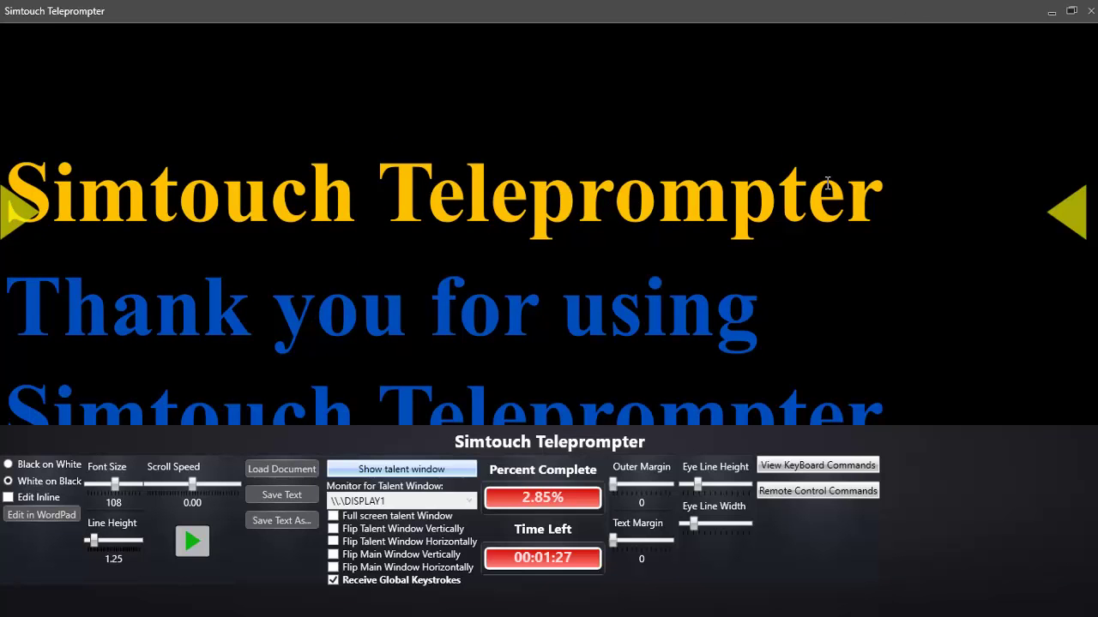
{"action": "key", "text": "space"}
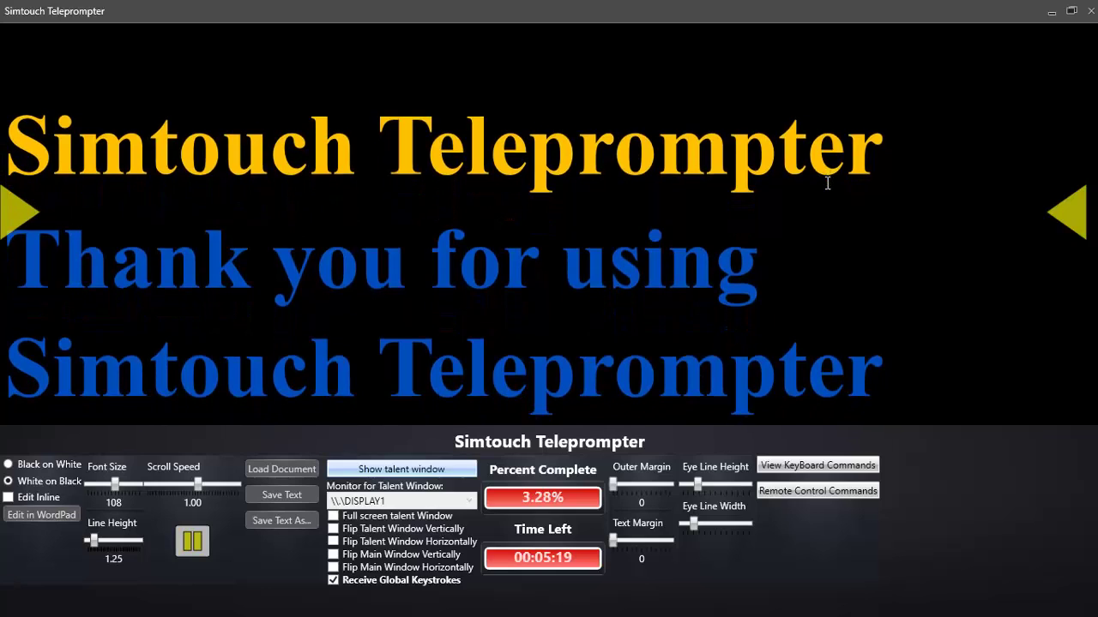
{"action": "key", "text": "space"}
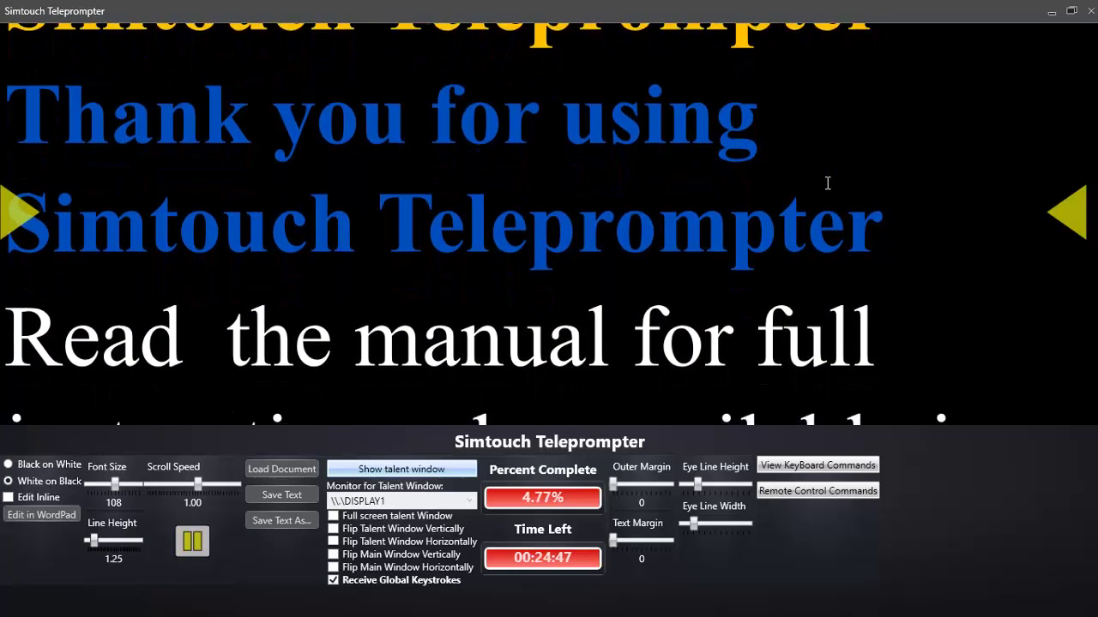
{"action": "key", "text": "space"}
{"action": "key", "text": "space"}
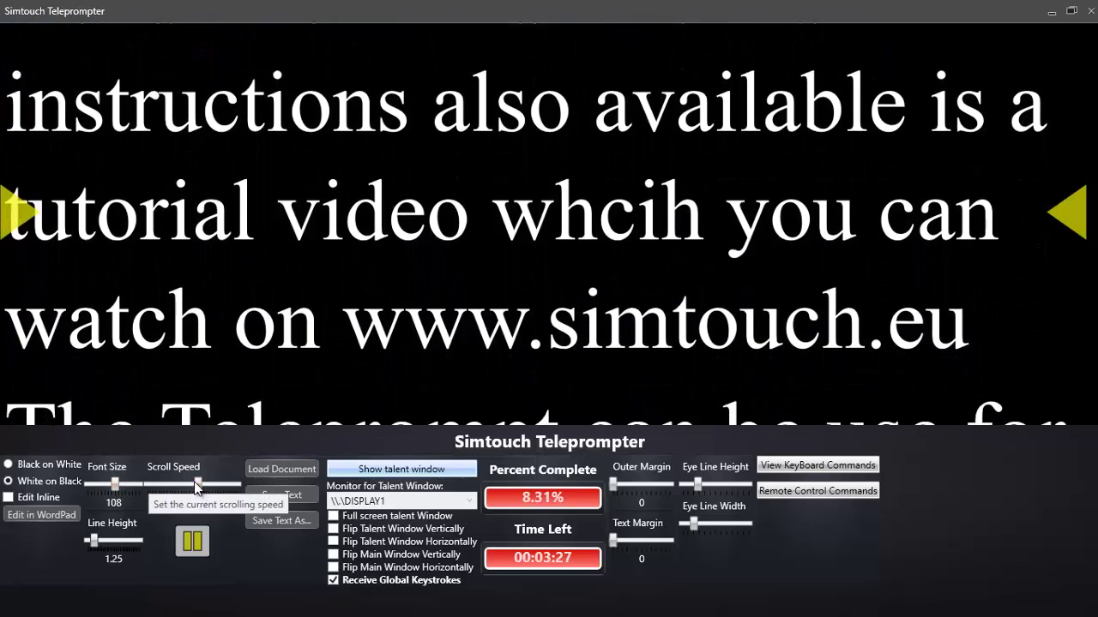
- Slow scrolling to 0.14, try Black on White, go back to White on Black, and raise the eye line
{"action": "left_click_drag", "start_coordinate": [202, 486], "coordinate": [192, 487]}
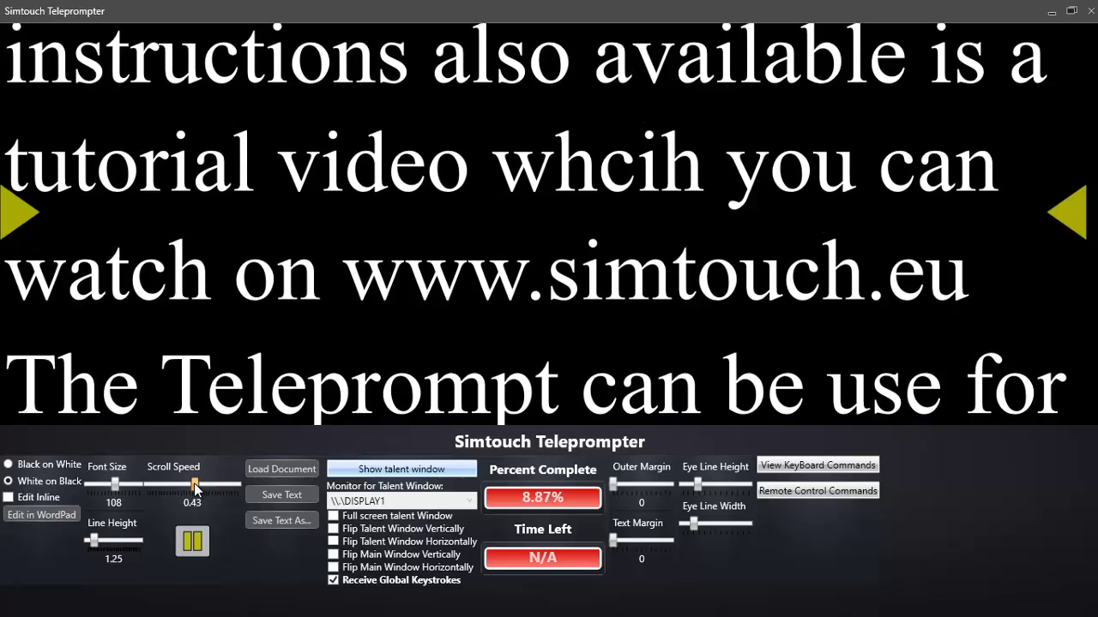
{"action": "mouse_move", "coordinate": [192, 487]}
{"action": "left_mouse_down"}
{"action": "mouse_move", "coordinate": [182, 489]}
{"action": "mouse_move", "coordinate": [192, 488]}
{"action": "left_mouse_up"}
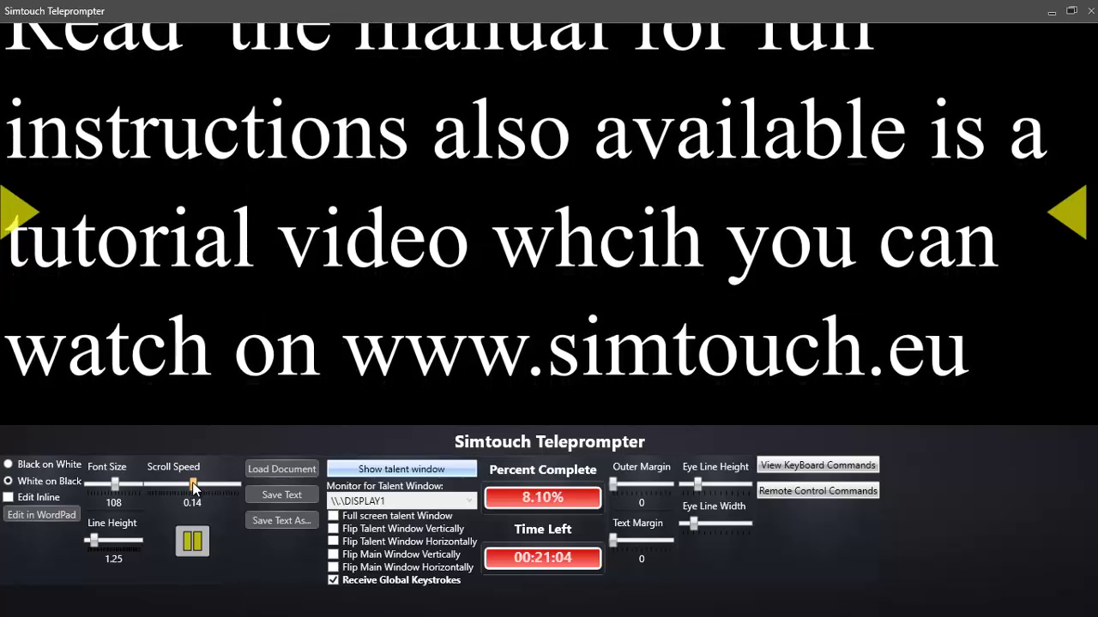
{"action": "left_click", "coordinate": [7, 465]}
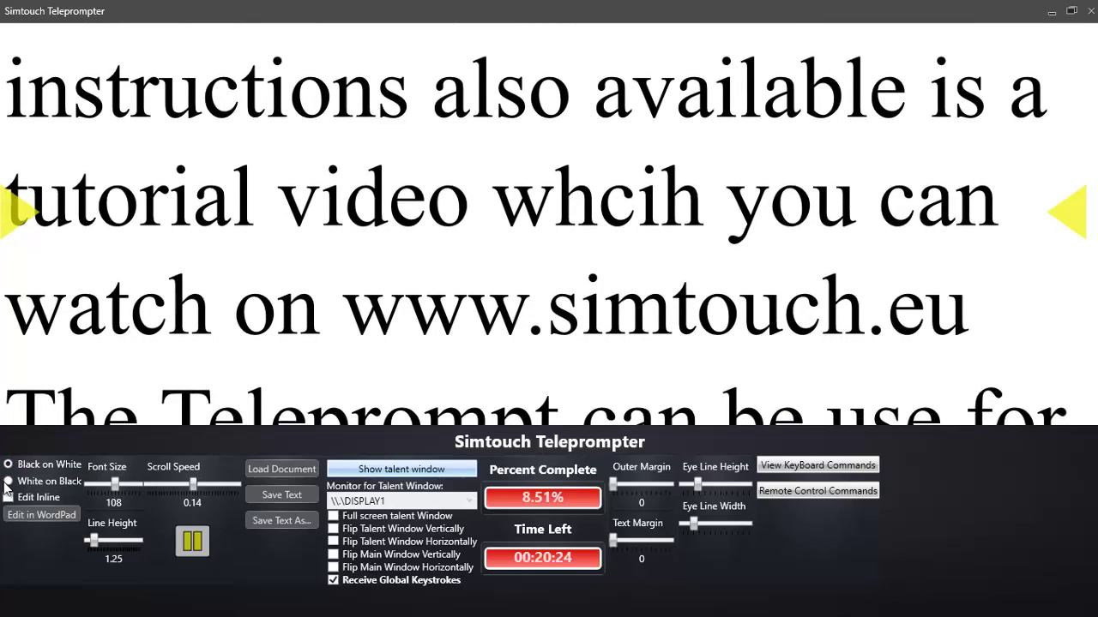
{"action": "left_click", "coordinate": [8, 482]}
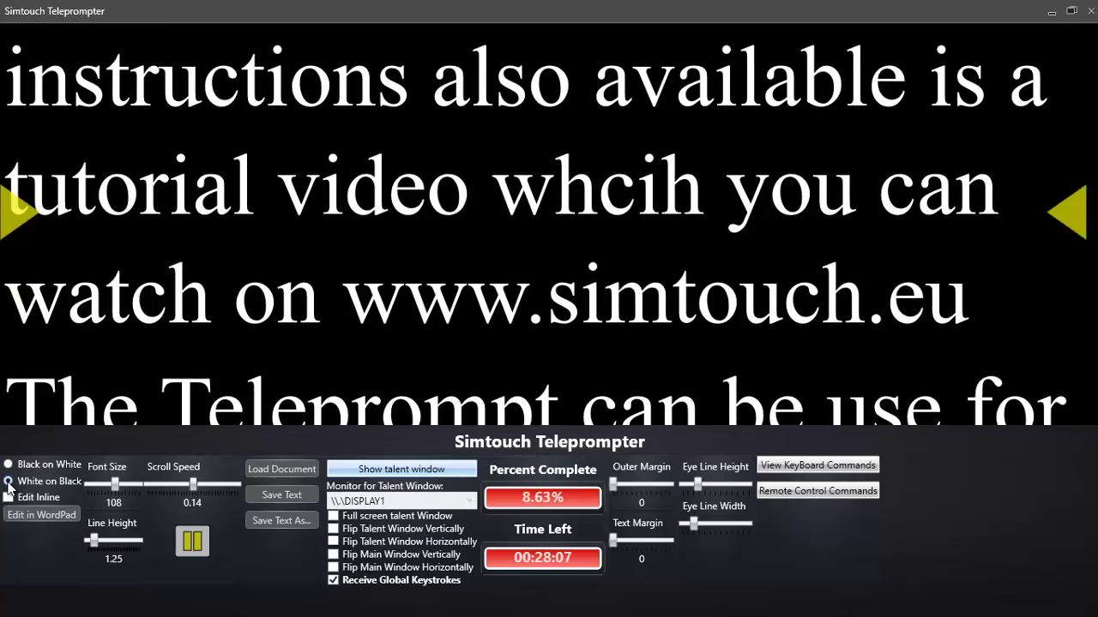
{"action": "left_click_drag", "start_coordinate": [17, 236], "coordinate": [14, 116]}
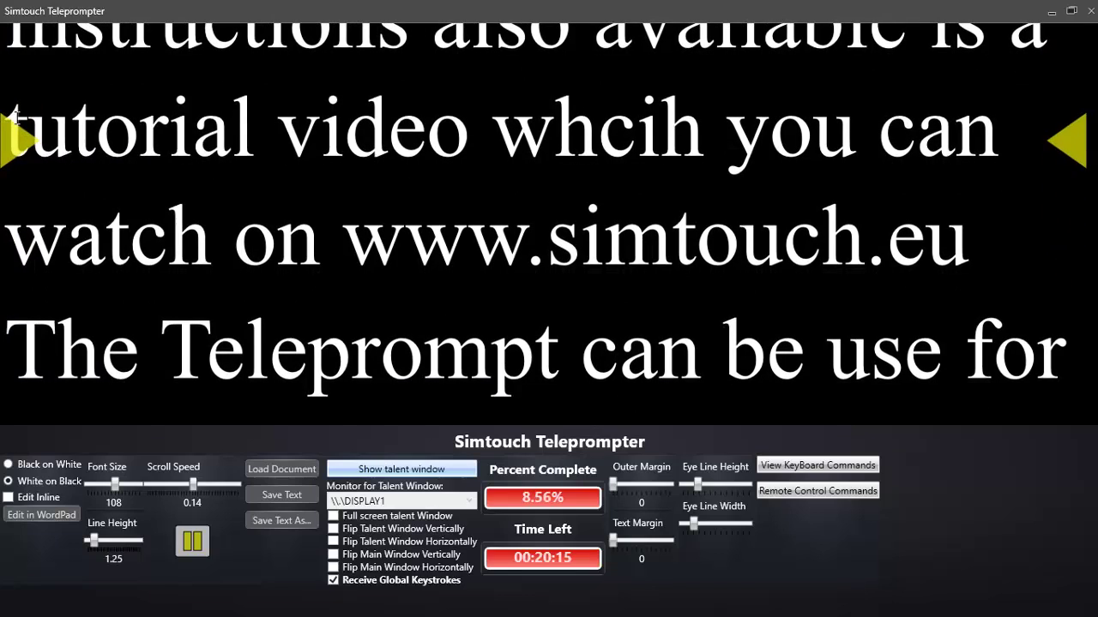
- Lower the eye line to mid-screen and try the eye-line and margin sliders, returning the margins to 0
{"action": "left_click_drag", "start_coordinate": [15, 178], "coordinate": [13, 195]}
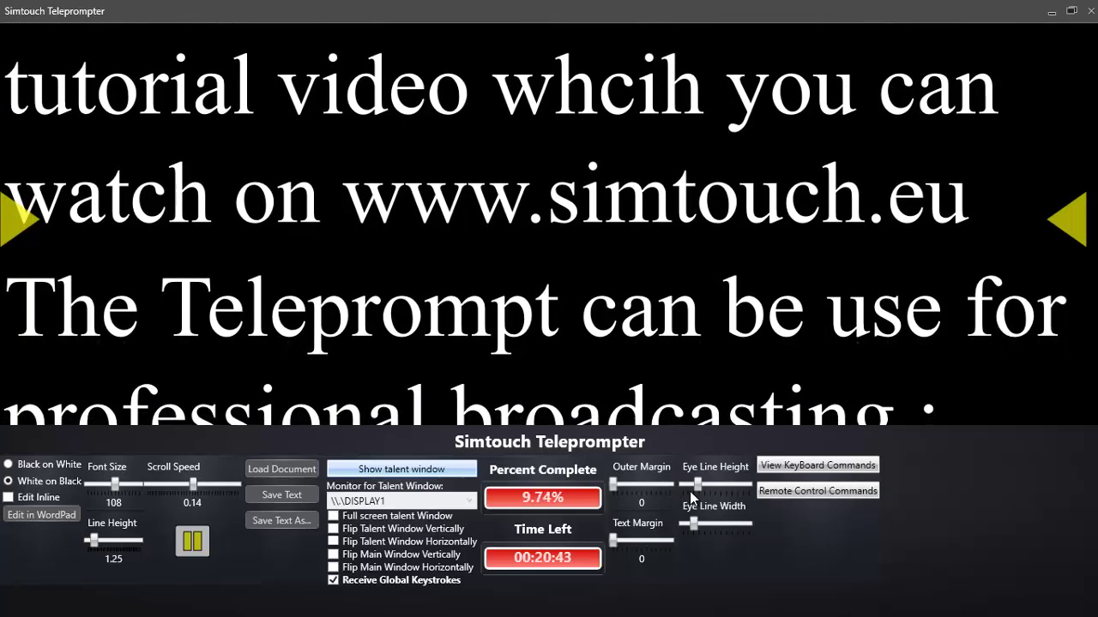
{"action": "mouse_move", "coordinate": [699, 495]}
{"action": "left_mouse_down"}
{"action": "mouse_move", "coordinate": [739, 486]}
{"action": "mouse_move", "coordinate": [699, 489]}
{"action": "left_mouse_up"}
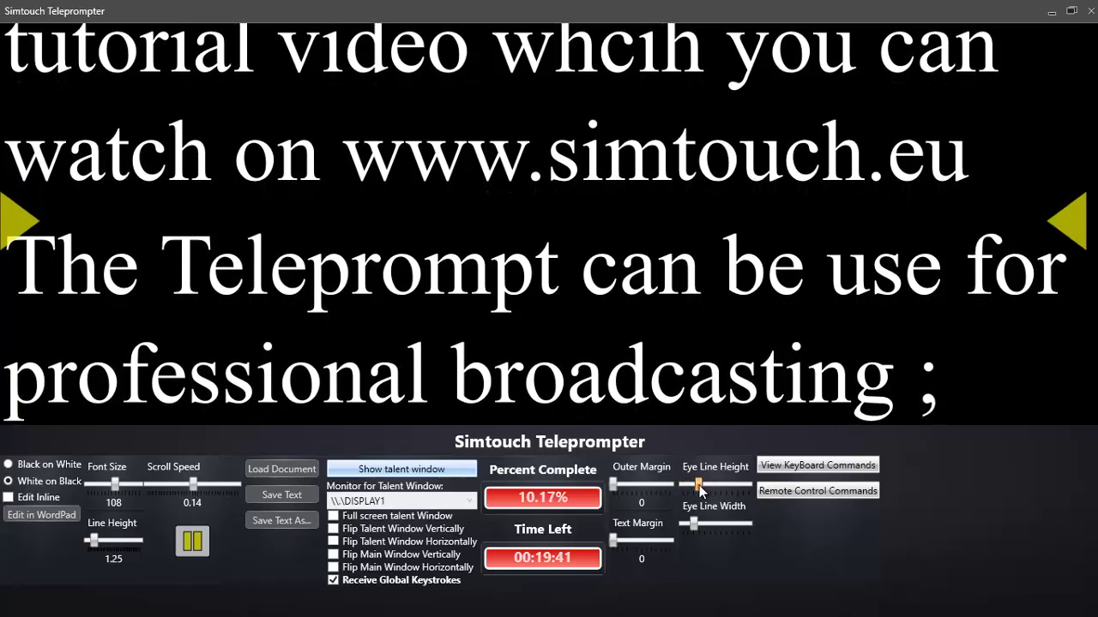
{"action": "mouse_move", "coordinate": [693, 524]}
{"action": "left_mouse_down"}
{"action": "mouse_move", "coordinate": [741, 526]}
{"action": "mouse_move", "coordinate": [691, 525]}
{"action": "mouse_move", "coordinate": [697, 533]}
{"action": "left_mouse_up"}
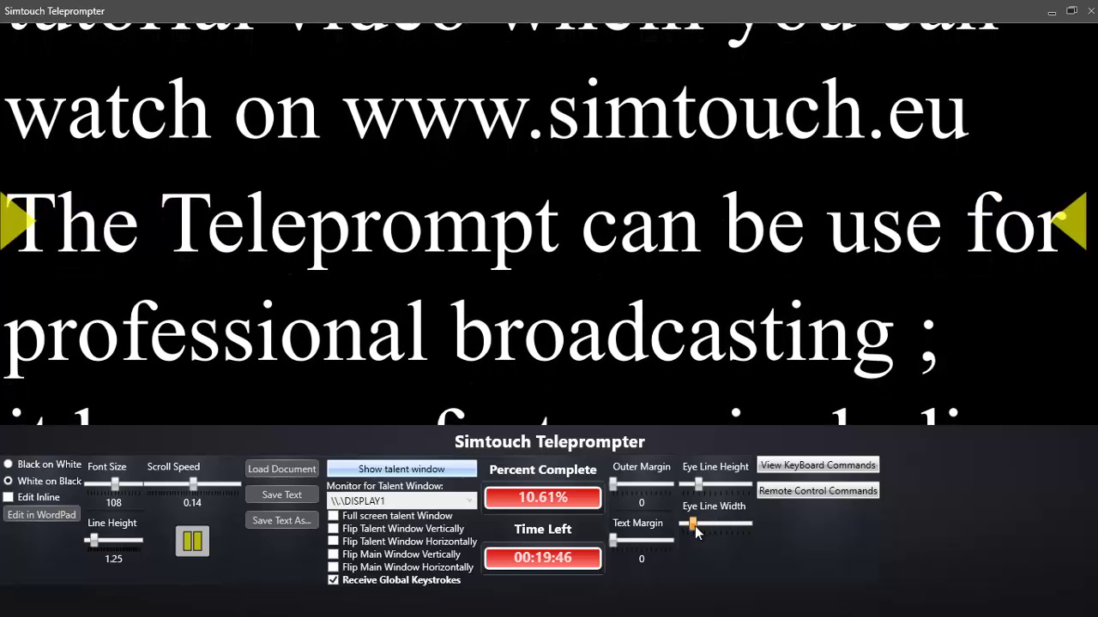
{"action": "mouse_move", "coordinate": [618, 482]}
{"action": "left_mouse_down"}
{"action": "mouse_move", "coordinate": [632, 488]}
{"action": "mouse_move", "coordinate": [596, 495]}
{"action": "mouse_move", "coordinate": [689, 484]}
{"action": "mouse_move", "coordinate": [616, 487]}
{"action": "left_mouse_up"}
{"action": "mouse_move", "coordinate": [614, 537]}
{"action": "left_mouse_down"}
{"action": "mouse_move", "coordinate": [648, 529]}
{"action": "mouse_move", "coordinate": [627, 524]}
{"action": "left_mouse_up"}
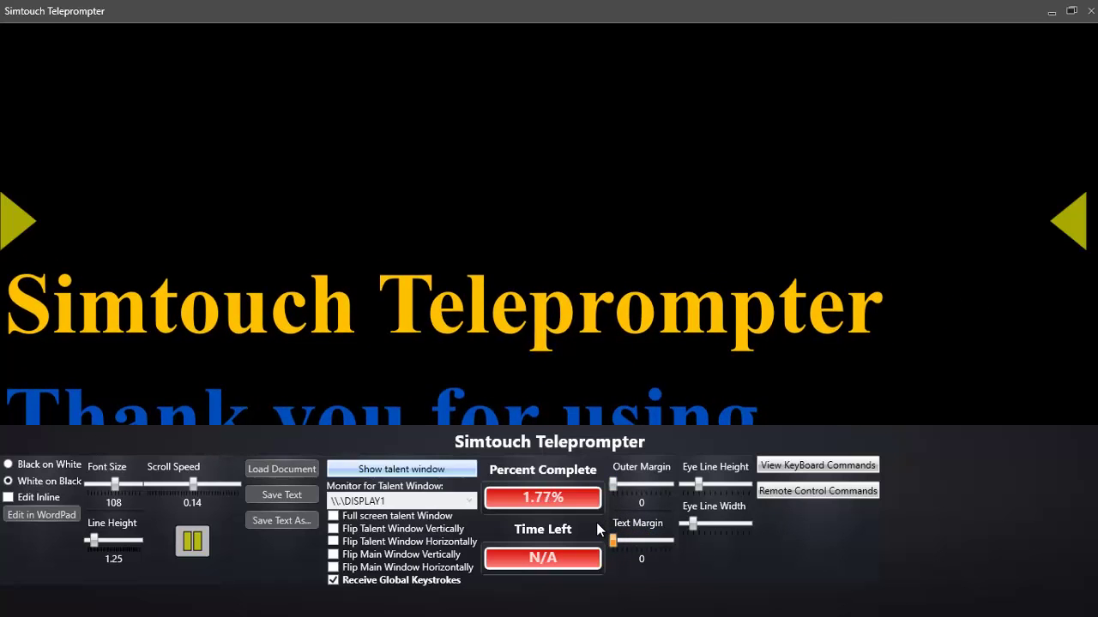
- Set the Text Margin slider to 46 to indent the script from the left
{"action": "left_click_drag", "start_coordinate": [622, 529], "coordinate": [626, 529]}
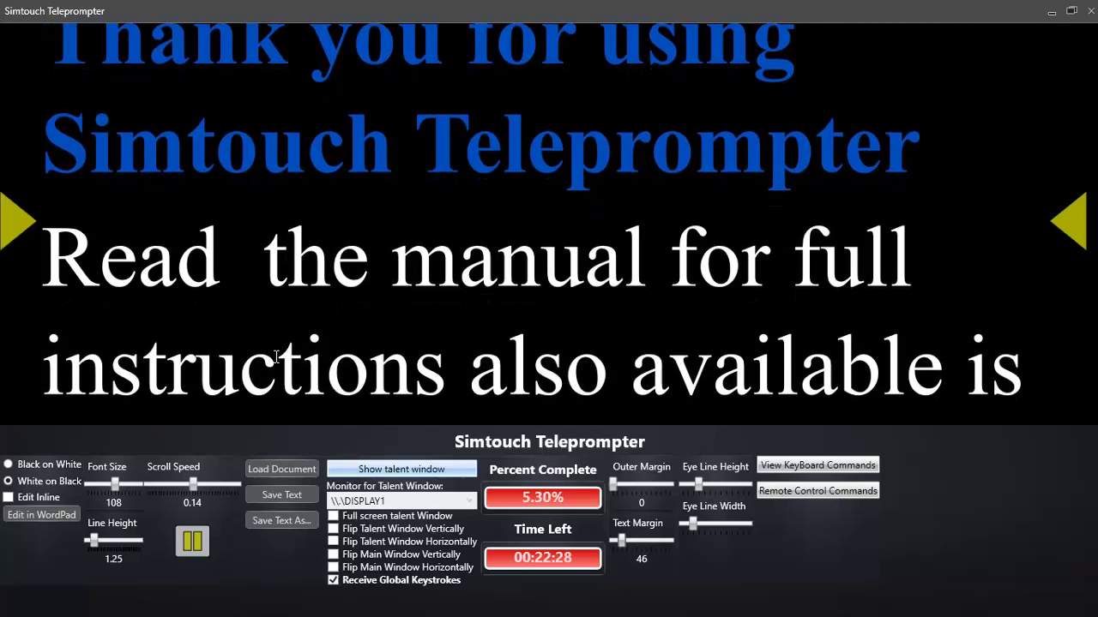
{"action": "left_click", "coordinate": [193, 544]}
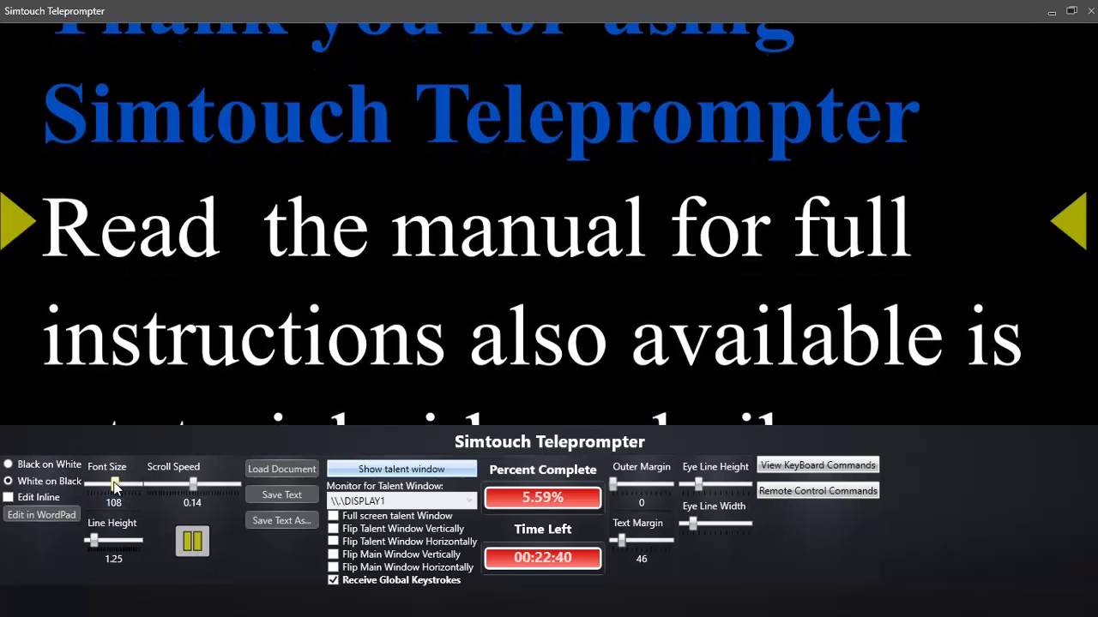
{"action": "left_click_drag", "start_coordinate": [115, 485], "coordinate": [112, 493]}
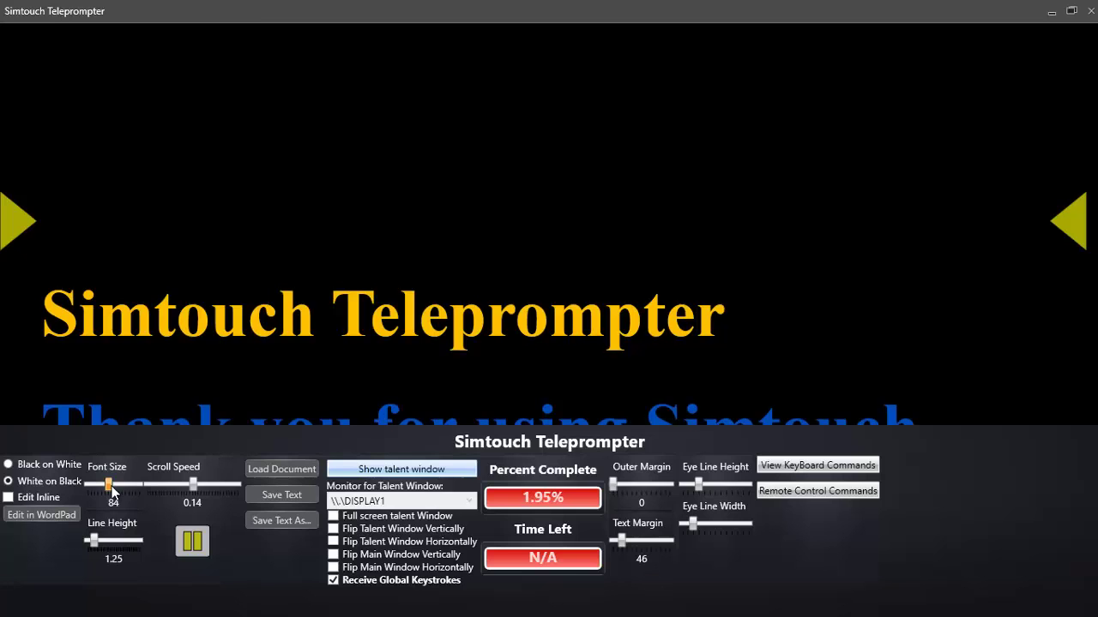
{"action": "left_click", "coordinate": [113, 489]}
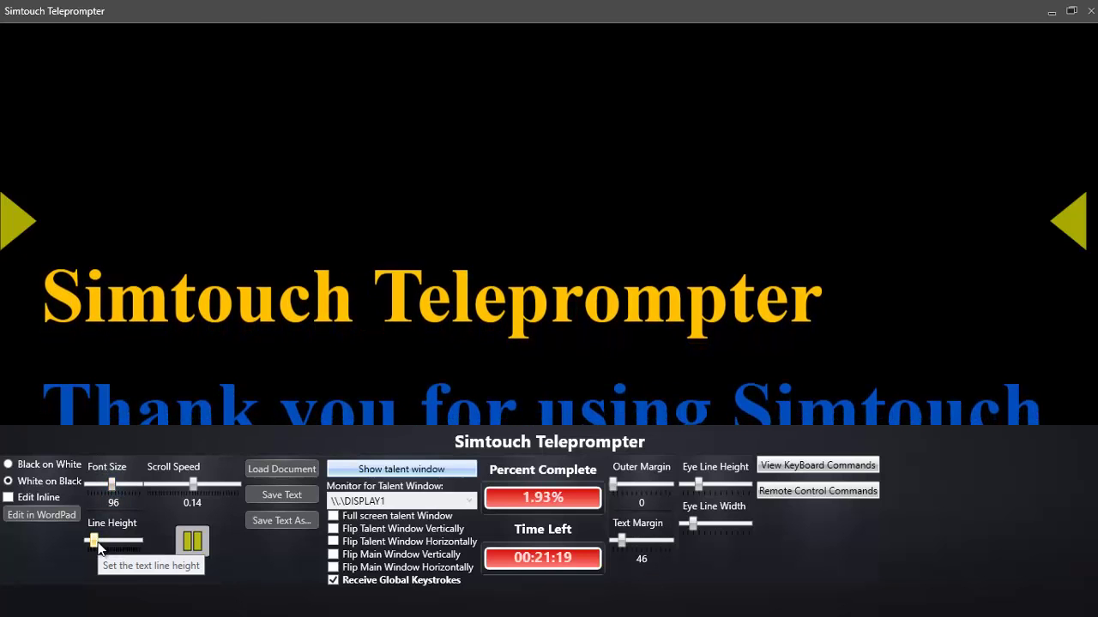
{"action": "left_click_drag", "start_coordinate": [99, 549], "coordinate": [88, 545]}
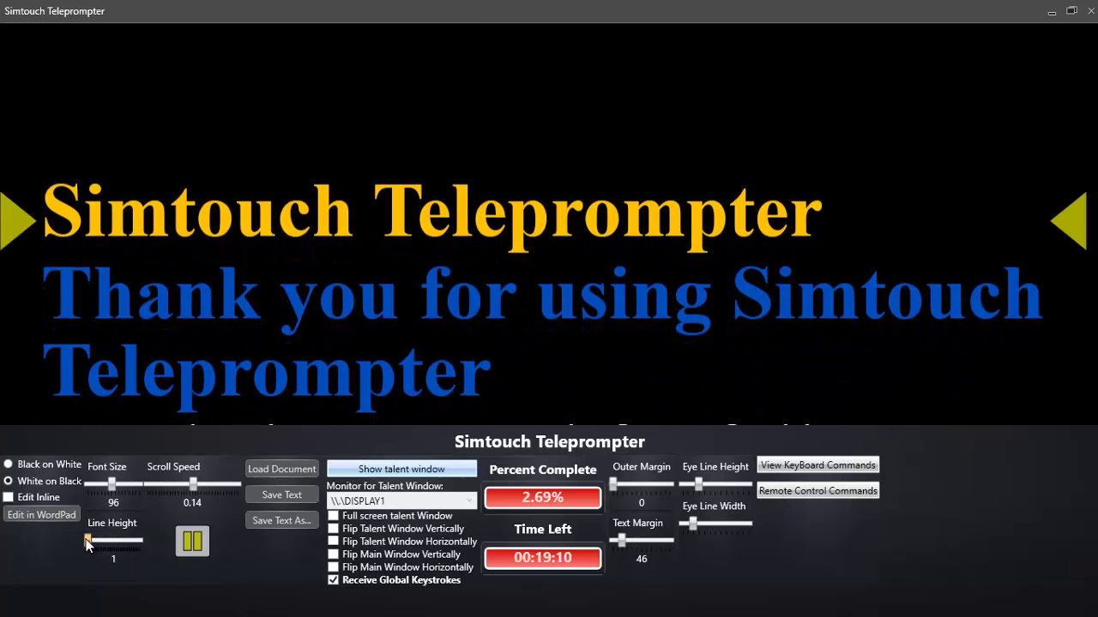
{"action": "left_click", "coordinate": [99, 543]}
{"action": "left_click_drag", "start_coordinate": [100, 544], "coordinate": [86, 543]}
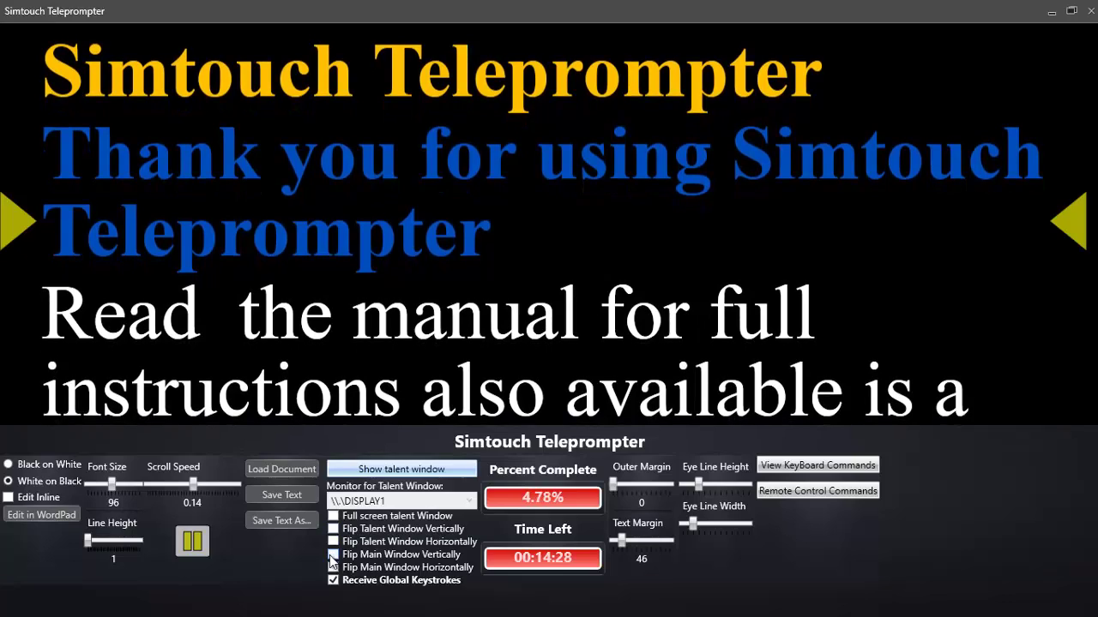
{"action": "left_click", "coordinate": [332, 555]}
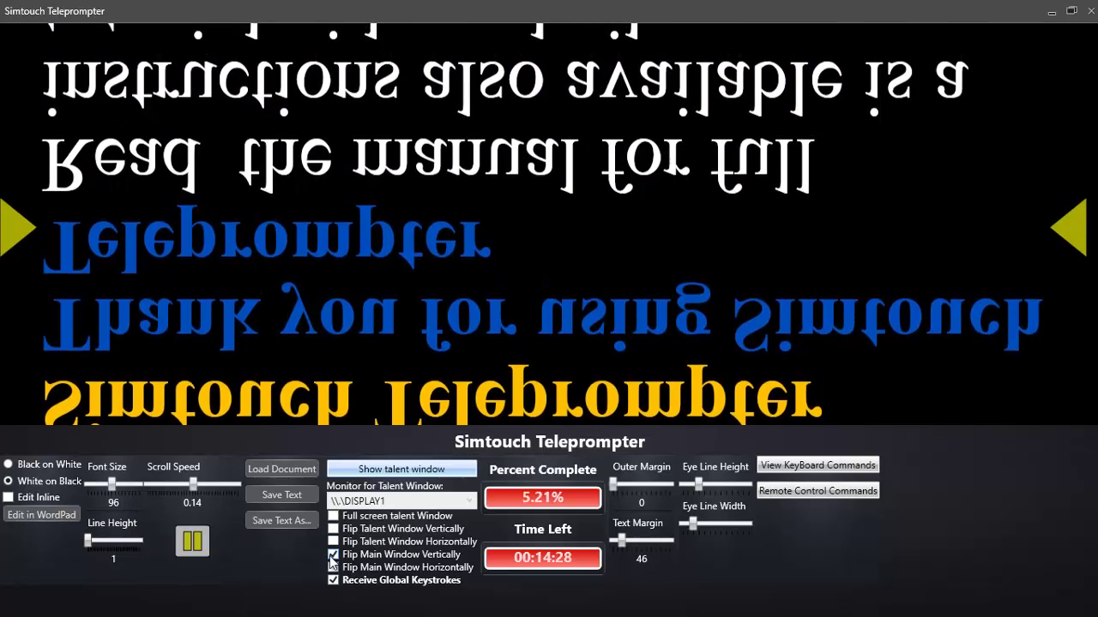
{"action": "left_click", "coordinate": [332, 555]}
{"action": "left_click", "coordinate": [333, 568]}
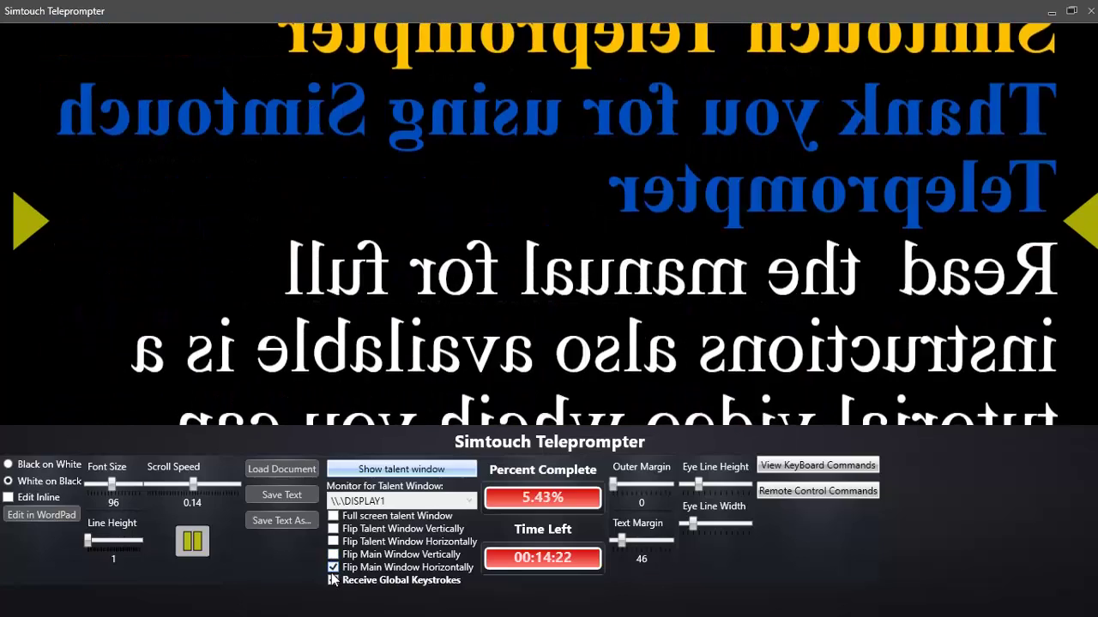
{"action": "left_click", "coordinate": [333, 567]}
{"action": "left_click", "coordinate": [333, 581]}
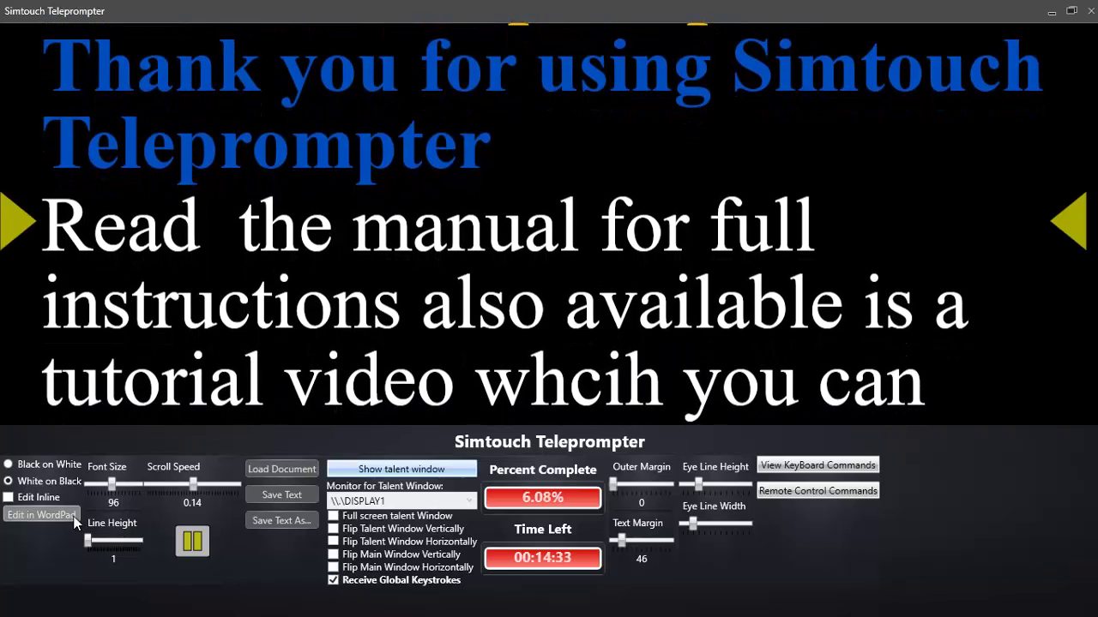
{"action": "left_click", "coordinate": [41, 514]}
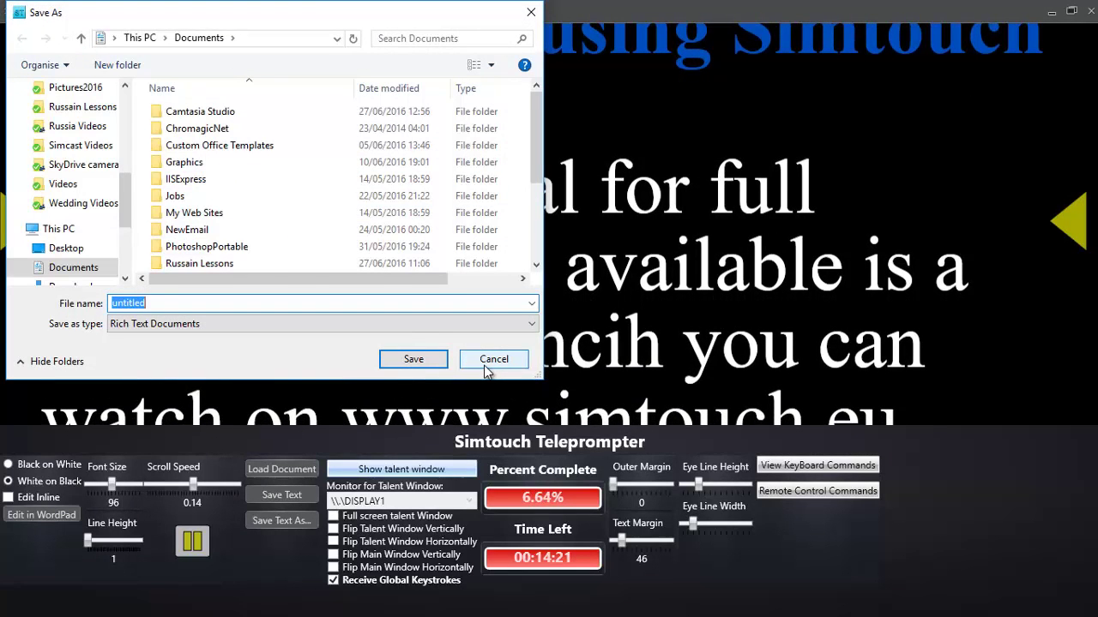
{"action": "left_click", "coordinate": [486, 370]}
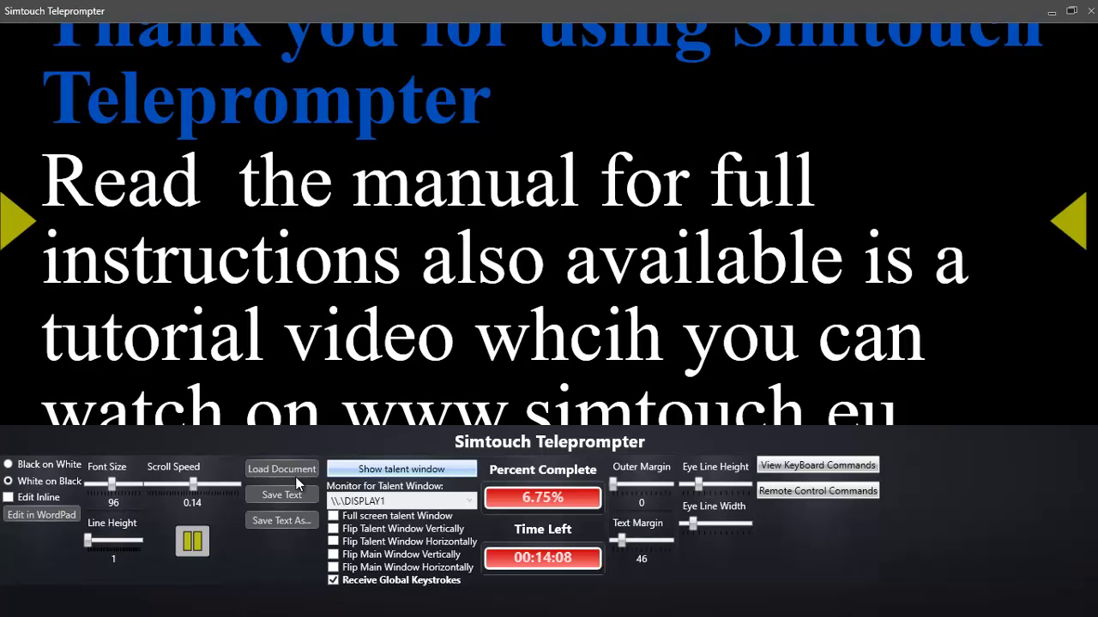
{"action": "left_click", "coordinate": [295, 469]}
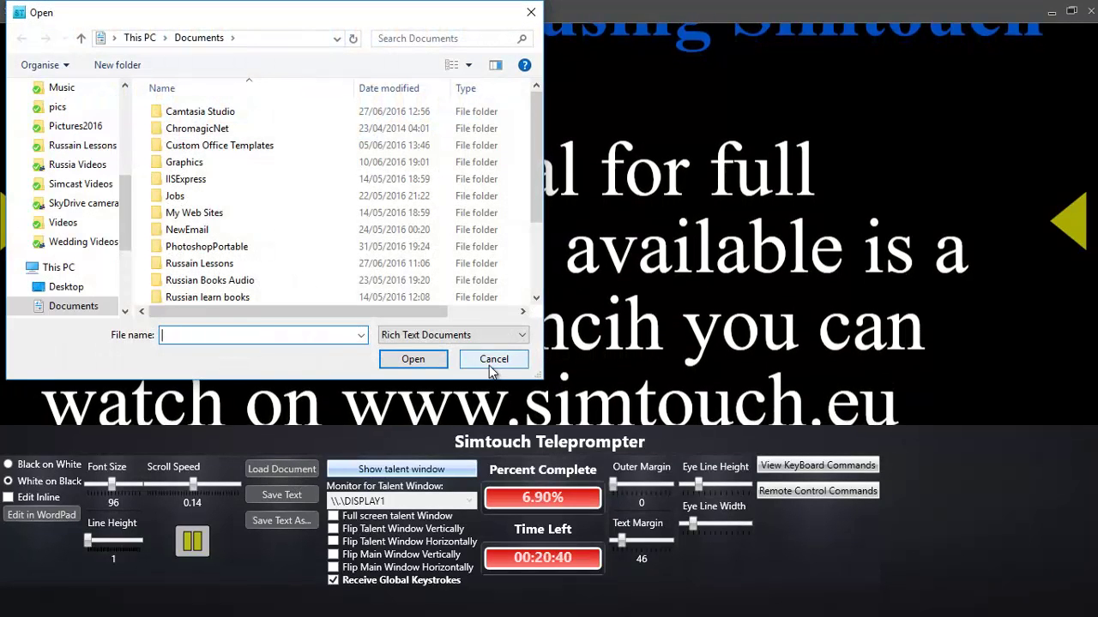
{"action": "left_click", "coordinate": [491, 366]}
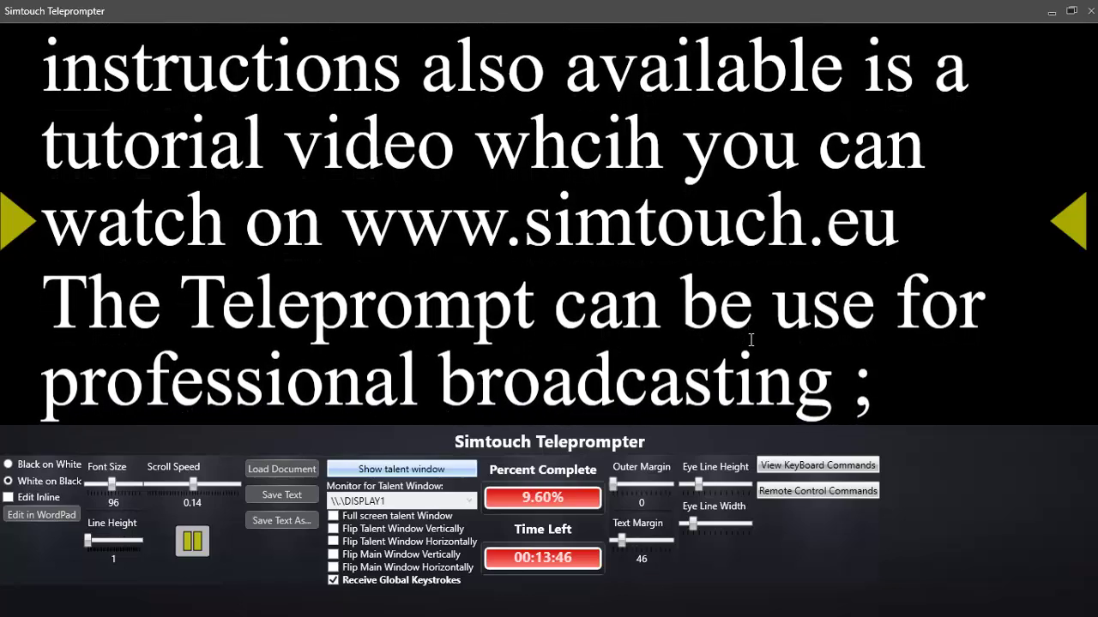
- Nudge the scroll speed up and down to settle at 0.34, then display the Keyboard Commands list
{"action": "key", "text": "Up"}
{"action": "key", "text": "Up"}
{"action": "key", "text": "Up"}
{"action": "key", "text": "Up"}
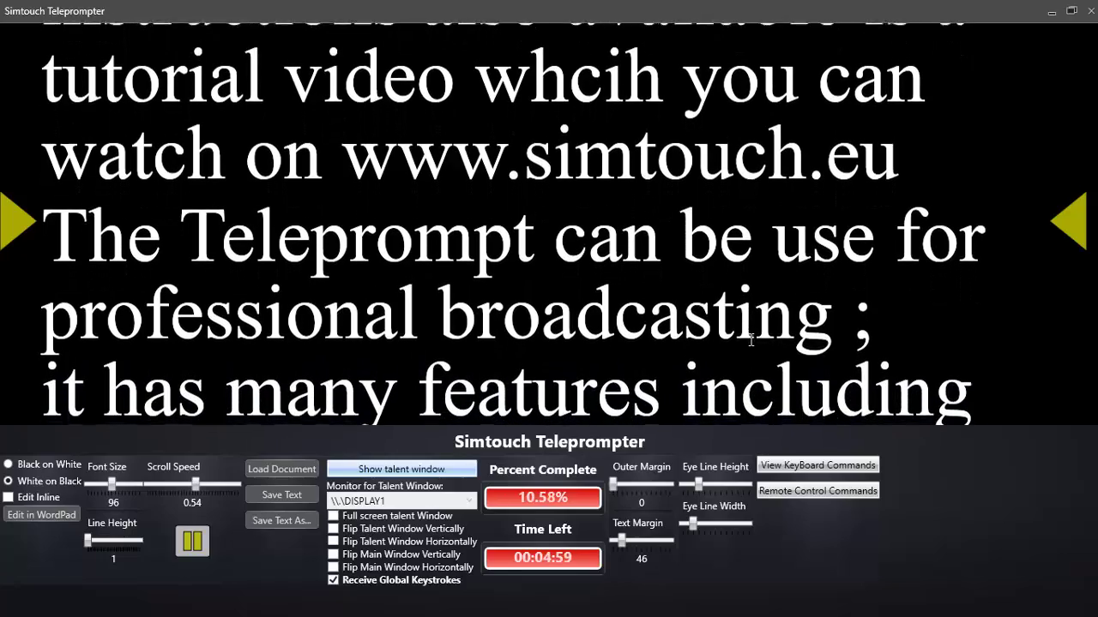
{"action": "key", "text": "Down"}
{"action": "key", "text": "Down"}
{"action": "key", "text": "Down"}
{"action": "key", "text": "Down"}
{"action": "key", "text": "Down"}
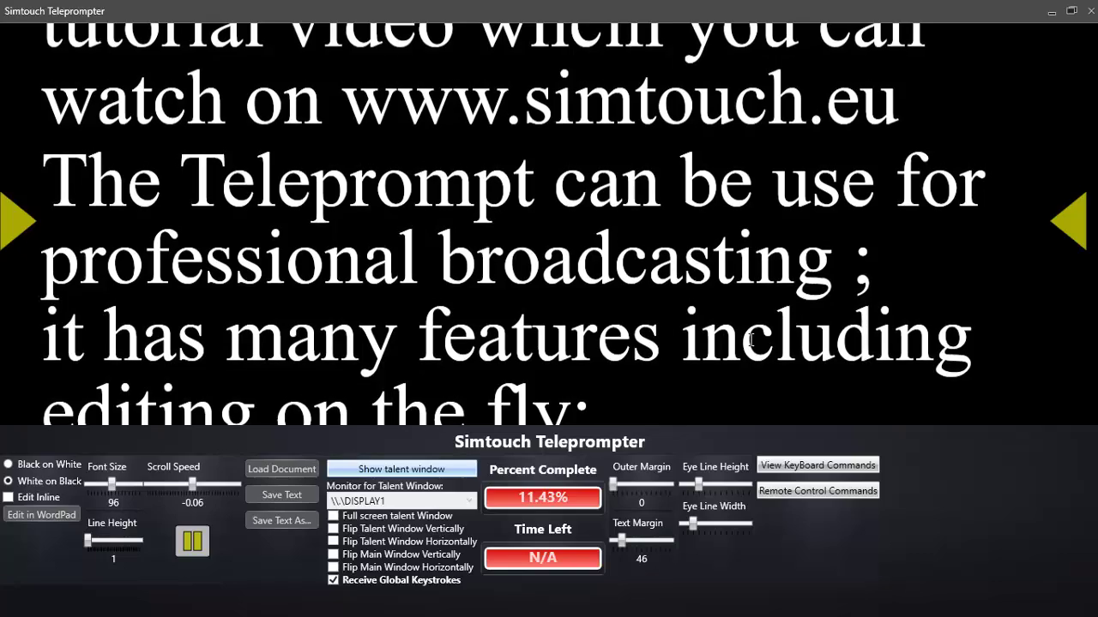
{"action": "key", "text": "Up"}
{"action": "key", "text": "Up"}
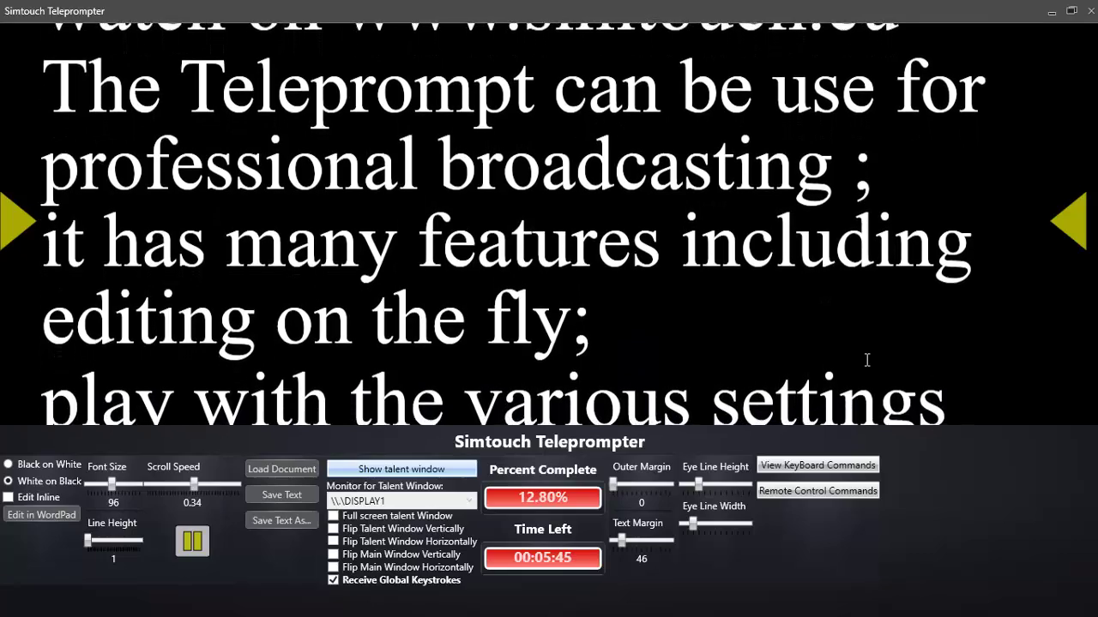
{"action": "left_click", "coordinate": [832, 468]}
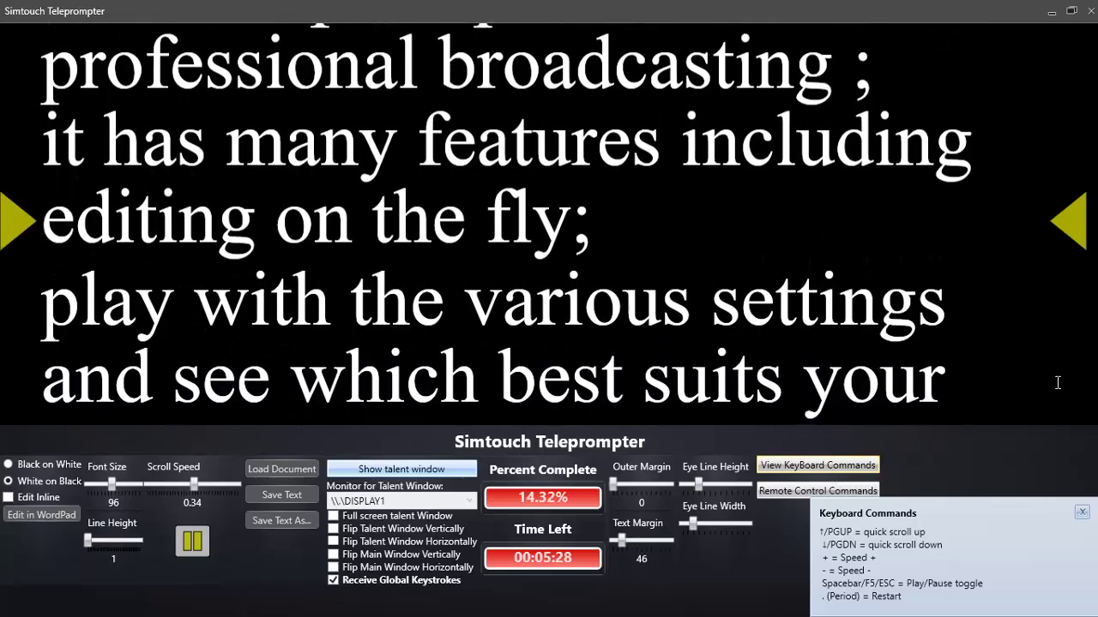
{"action": "key", "text": "minus"}
{"action": "key", "text": "minus"}
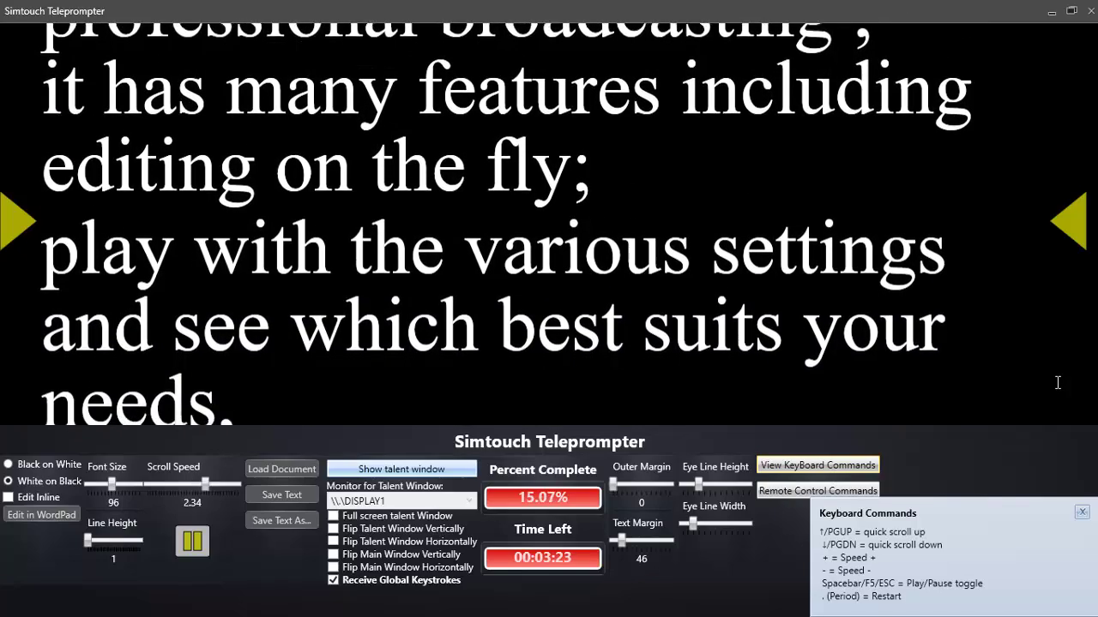
{"action": "key", "text": "plus"}
{"action": "key", "text": "plus"}
{"action": "key", "text": "plus"}
{"action": "key", "text": "plus"}
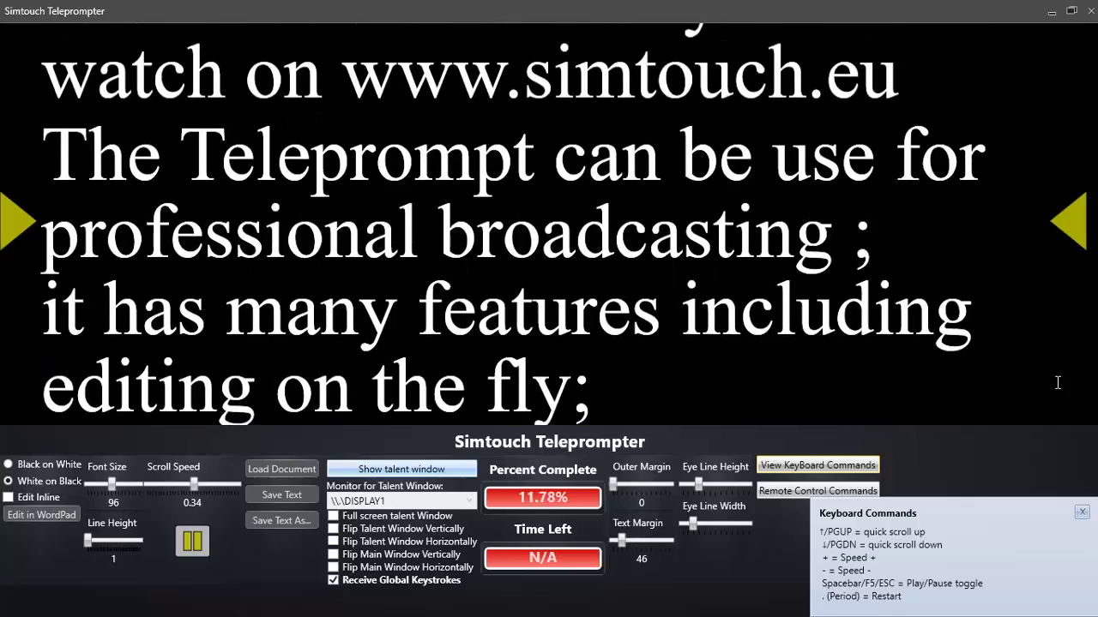
{"action": "key", "text": "minus"}
{"action": "key", "text": "minus"}
{"action": "key", "text": "minus"}
{"action": "key", "text": "minus"}
{"action": "key", "text": "minus"}
{"action": "key", "text": "minus"}
{"action": "key", "text": "minus"}
{"action": "key", "text": "minus"}
{"action": "key", "text": "minus"}
{"action": "key", "text": "minus"}
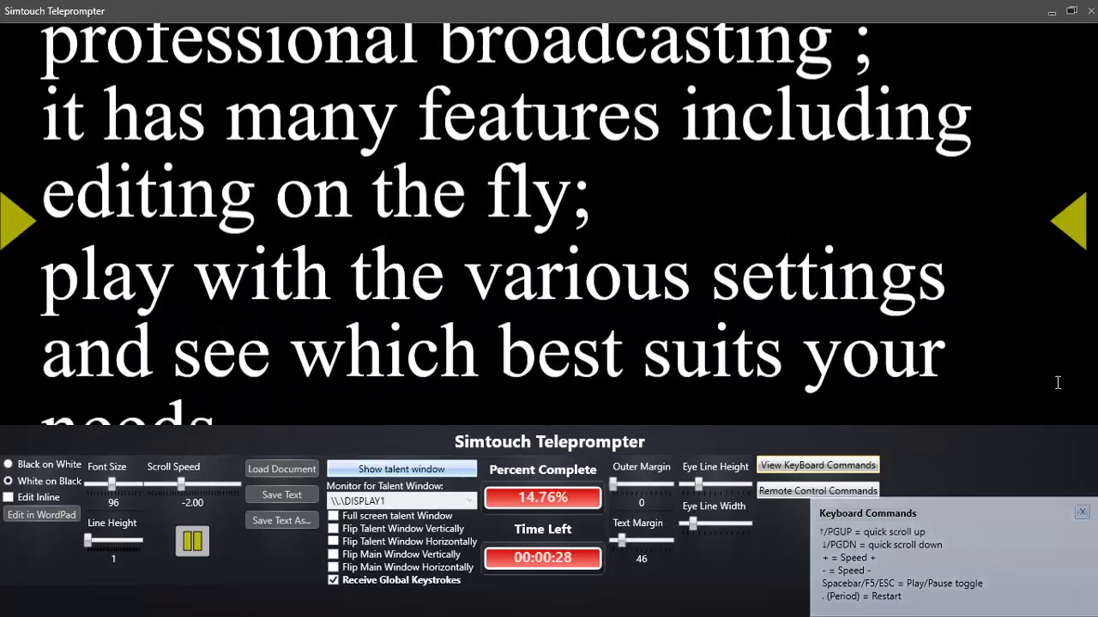
{"action": "key", "text": "plus"}
{"action": "key", "text": "plus"}
{"action": "key", "text": "plus"}
{"action": "key", "text": "plus"}
{"action": "key", "text": "plus"}
{"action": "key", "text": "plus"}
{"action": "key", "text": "plus"}
{"action": "key", "text": "plus"}
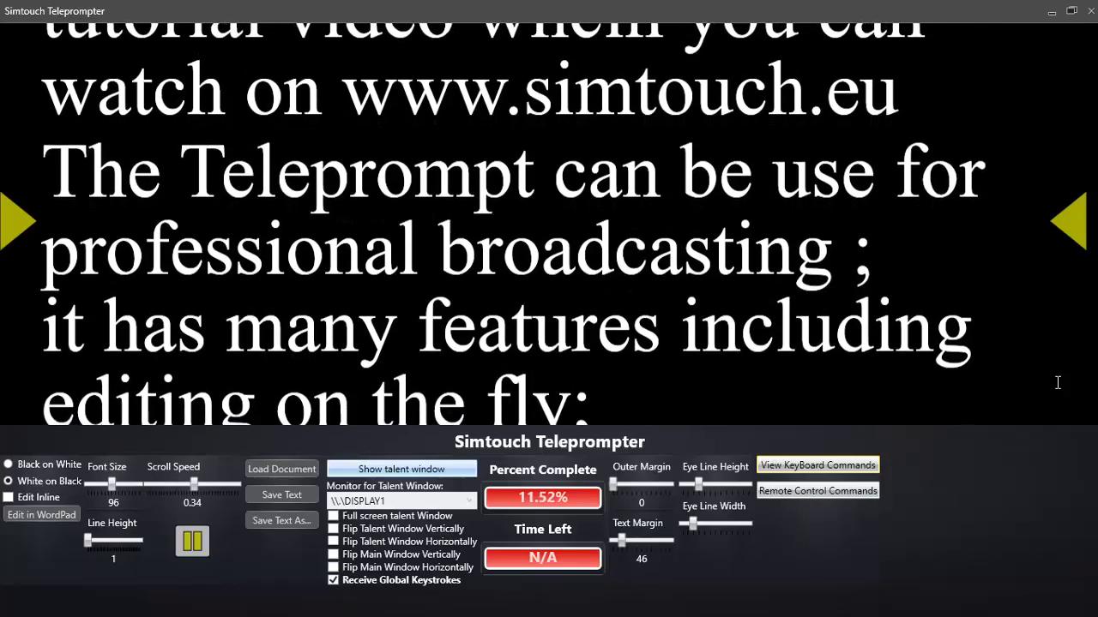
{"action": "key", "text": "minus"}
{"action": "key", "text": "minus"}
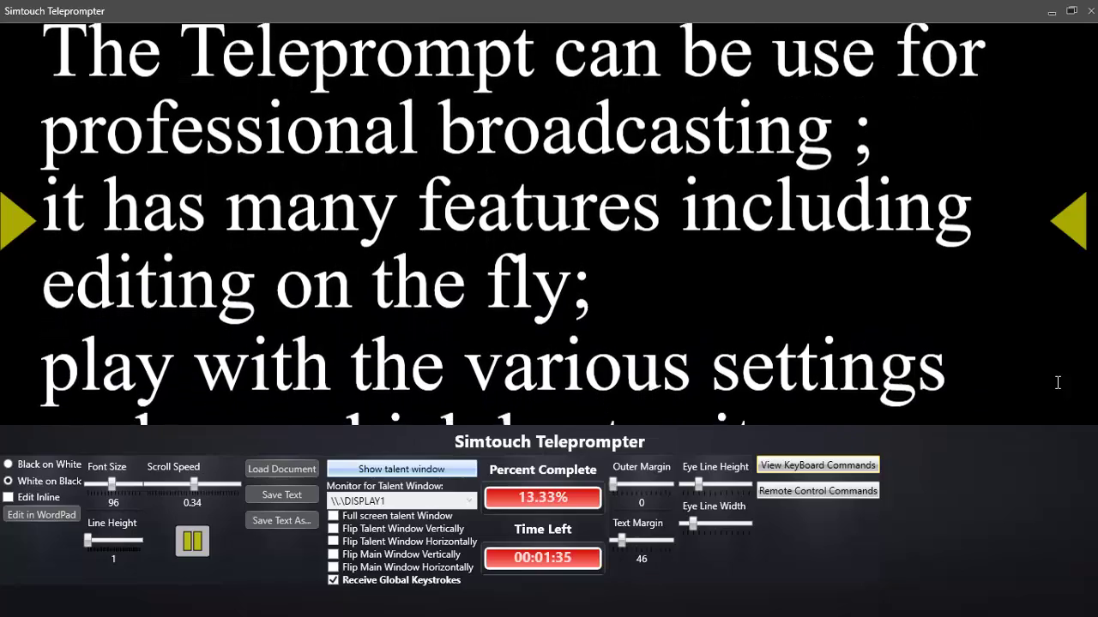
{"action": "left_click", "coordinate": [837, 463]}
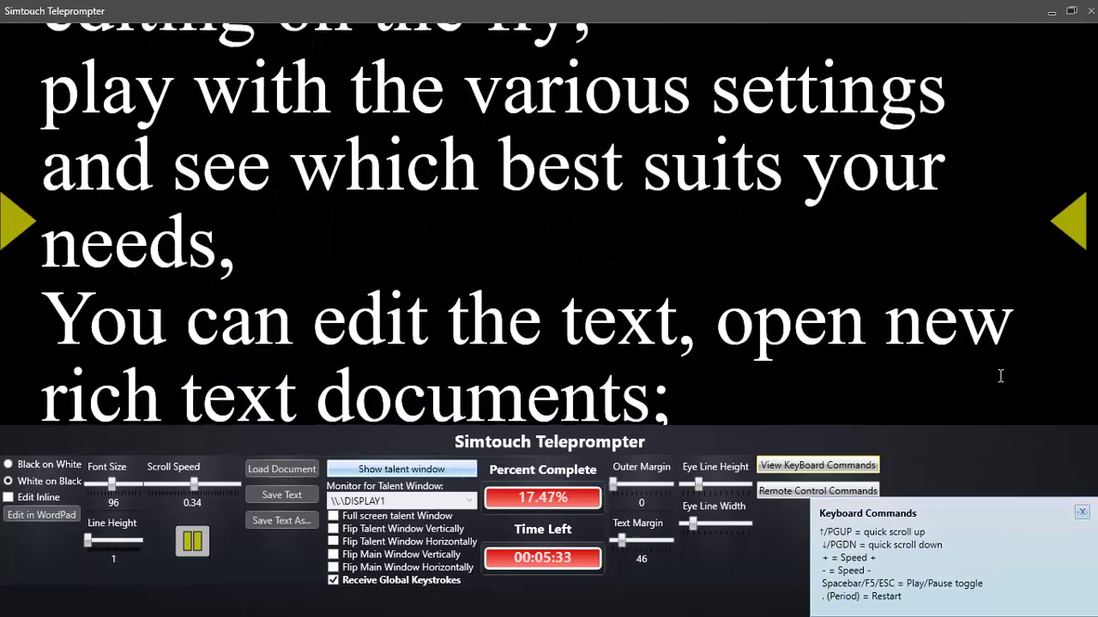
- Close the Keyboard Commands panel and show the Remote Control Commands instead
{"action": "left_click", "coordinate": [1081, 512]}
{"action": "left_click", "coordinate": [841, 494]}
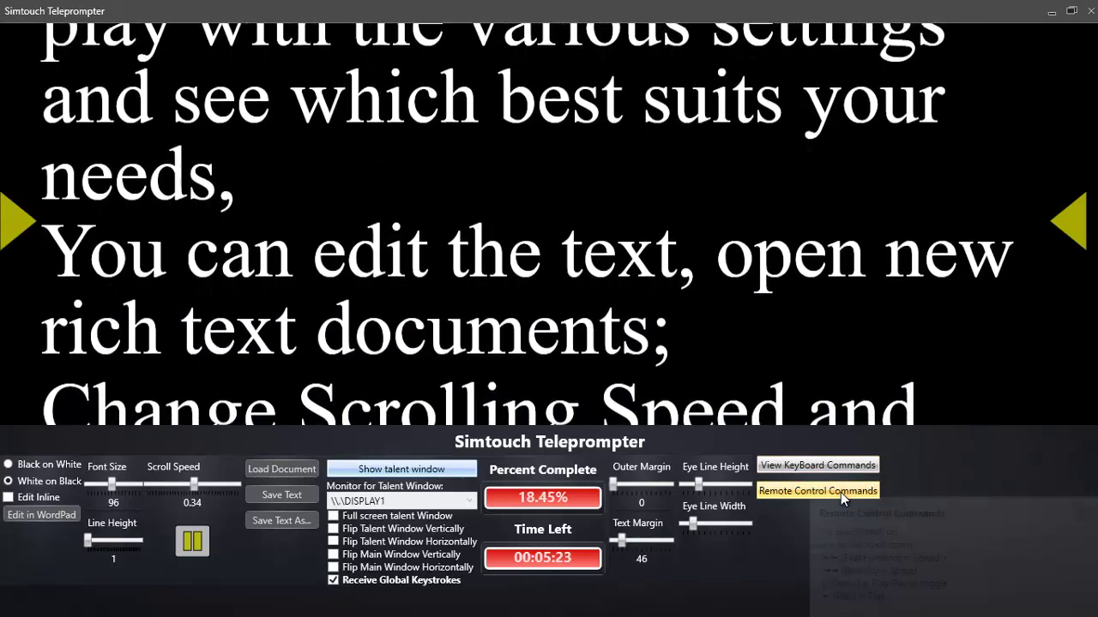